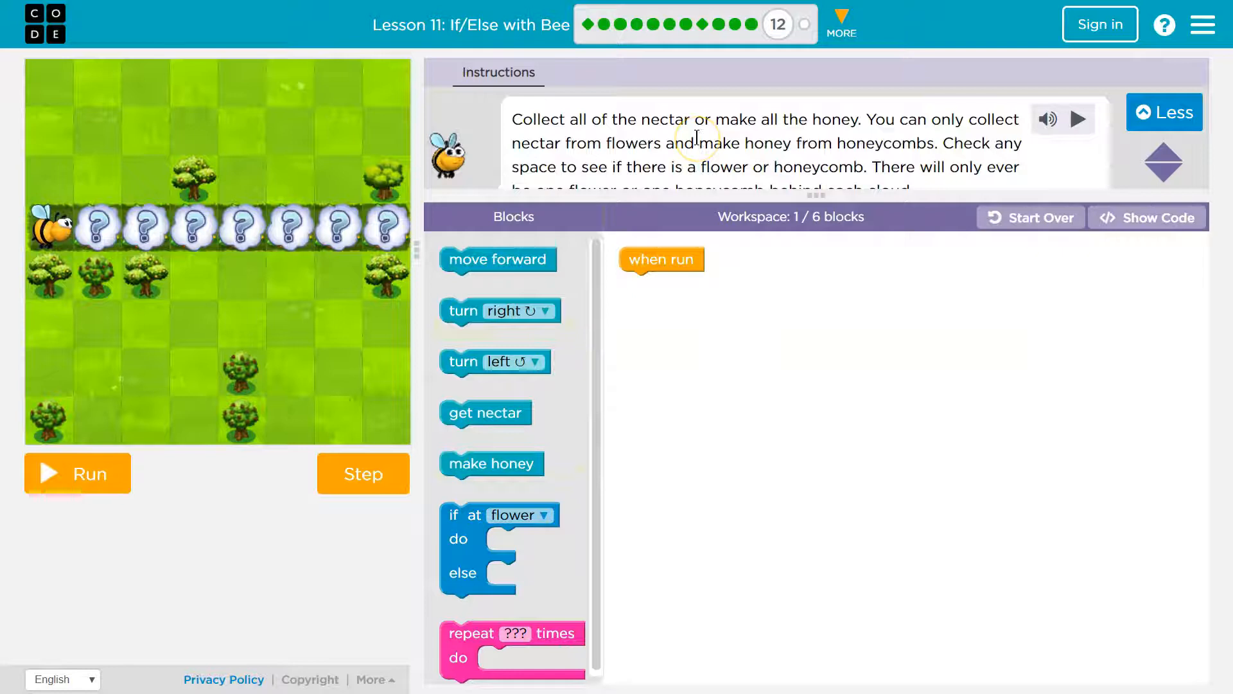
scroll(696, 133, "down", 1)
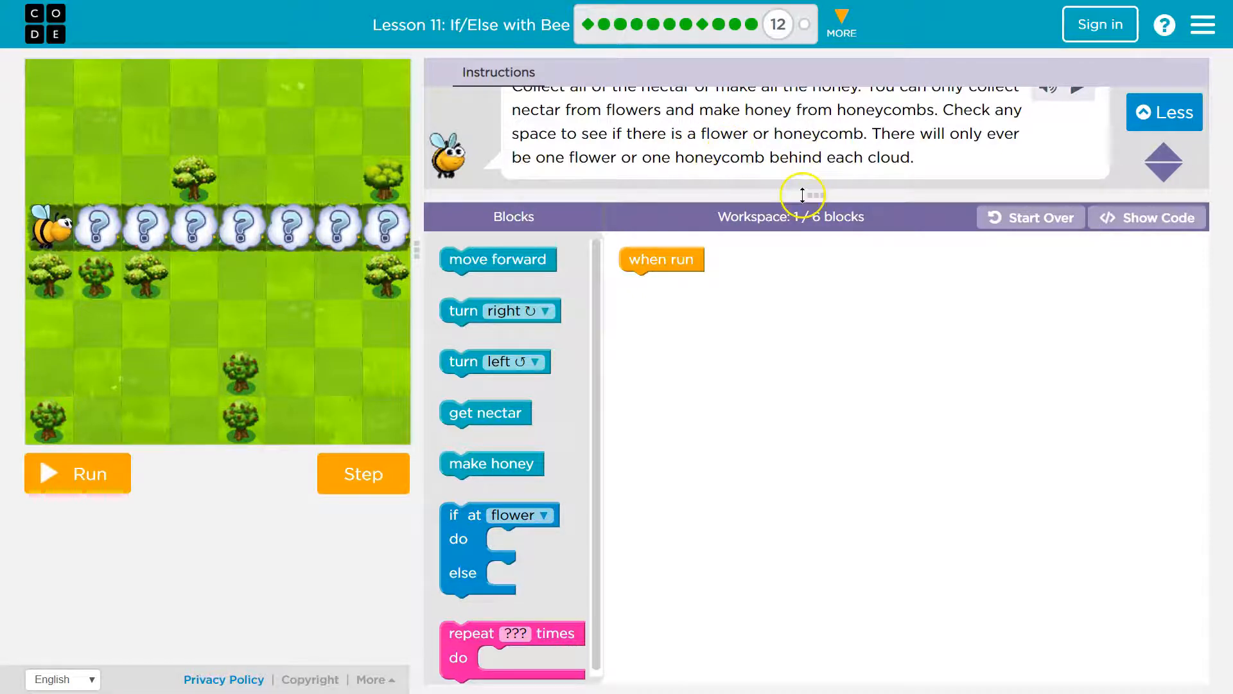
Step: Start the program with move forward followed by an if at flower / else check
left_click(546, 264)
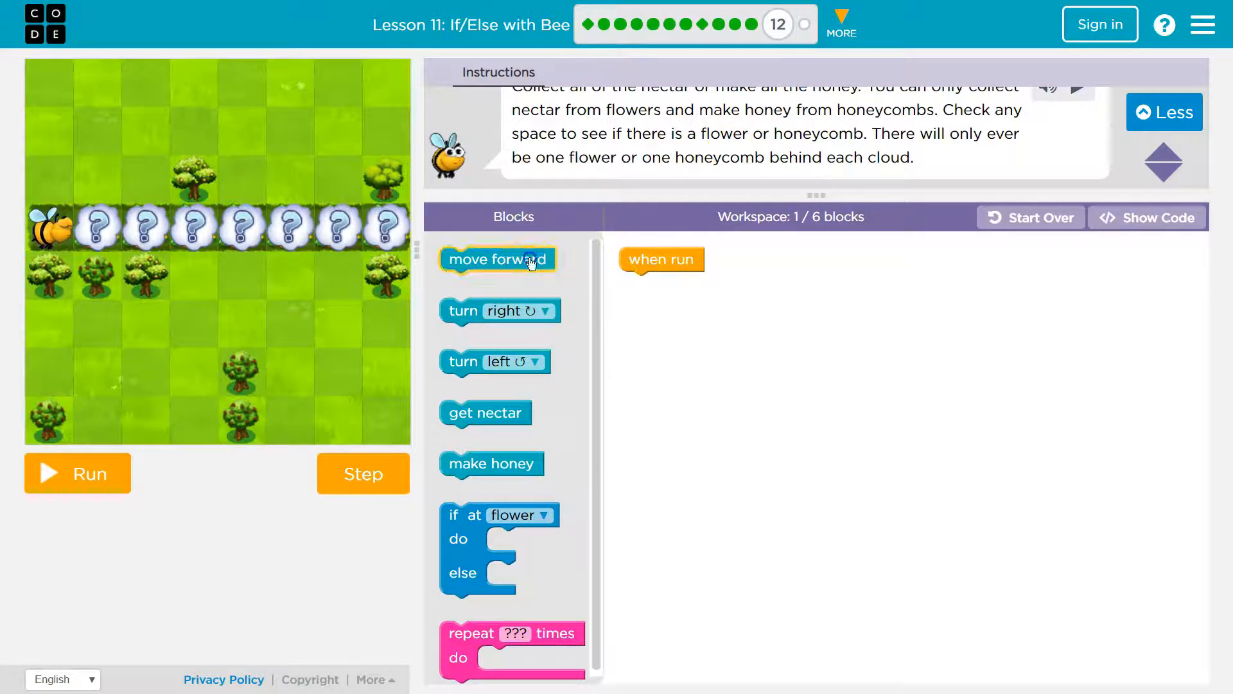
left_click_drag(531, 263, 720, 288)
left_click_drag(454, 515, 638, 322)
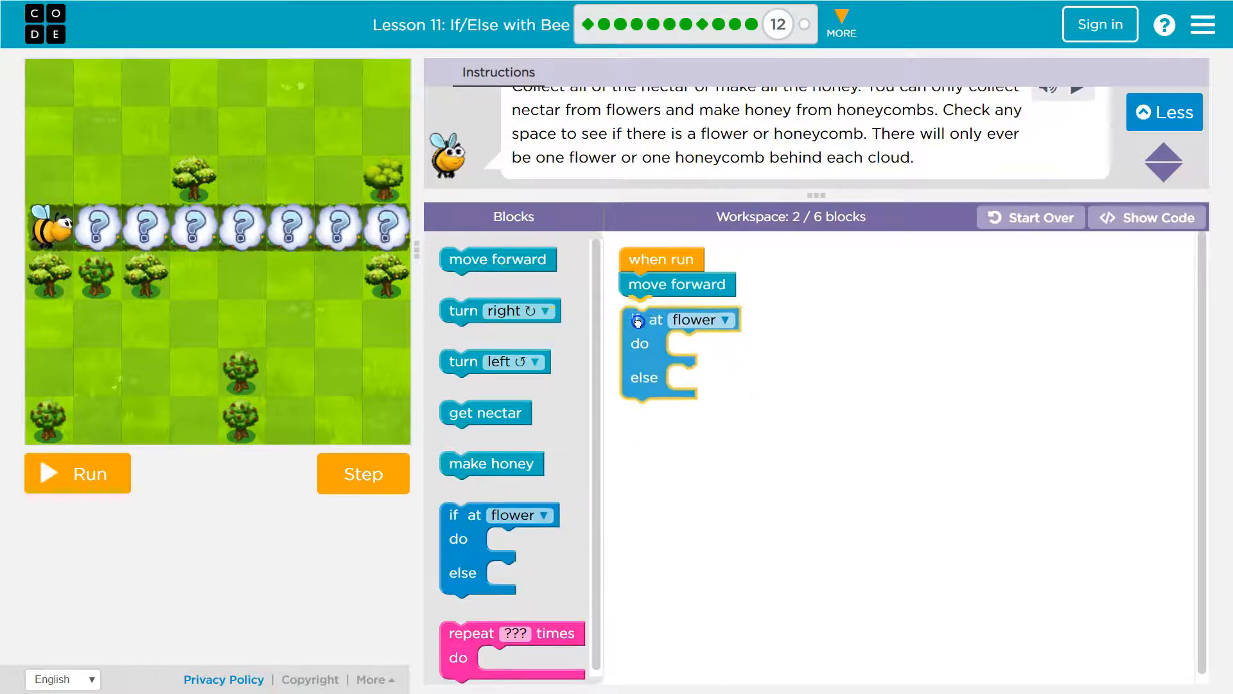
Step: Fill the check with get nectar and make honey, then add a second move forward after it
left_click_drag(528, 422, 696, 345)
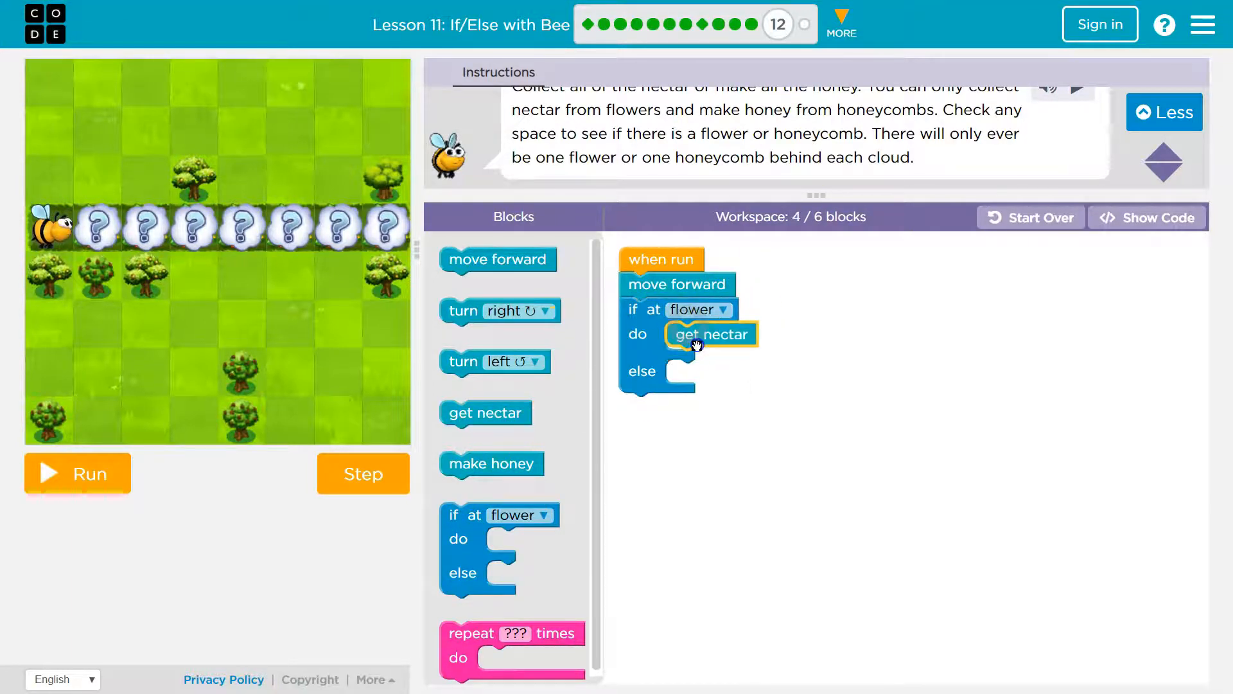
mouse_move(531, 461)
left_mouse_down()
mouse_move(735, 433)
mouse_move(746, 384)
left_mouse_up()
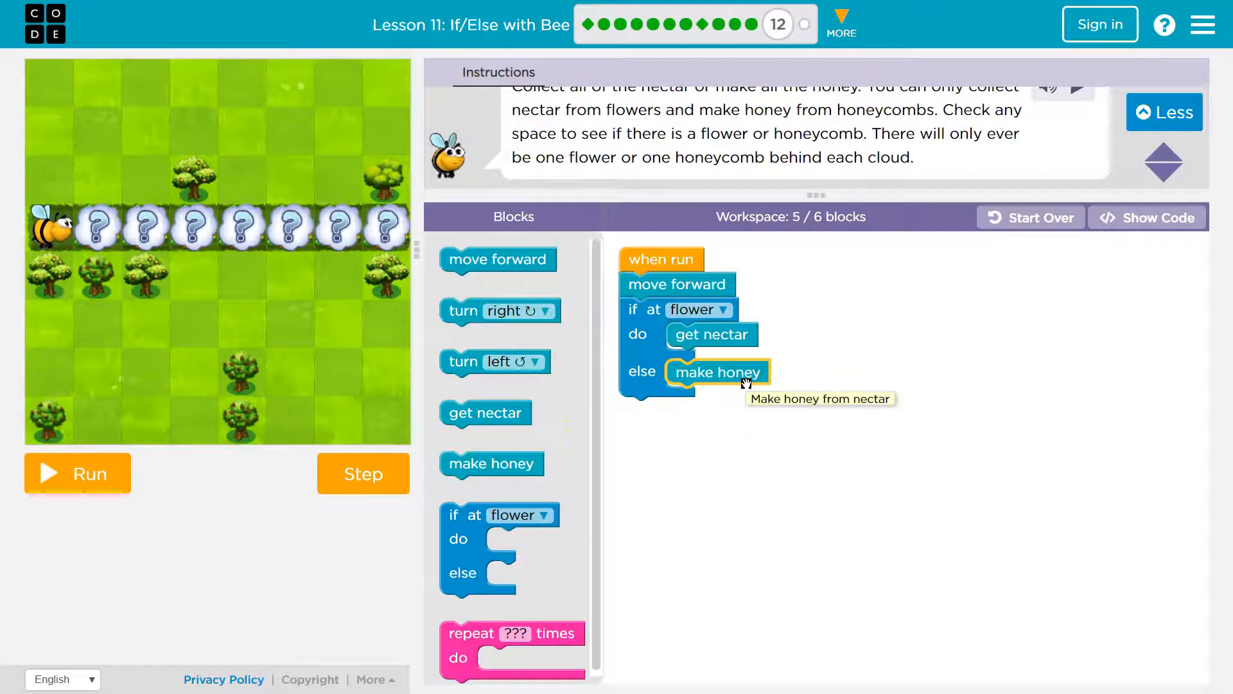
mouse_move(523, 260)
left_mouse_down()
mouse_move(658, 605)
mouse_move(678, 417)
left_mouse_up()
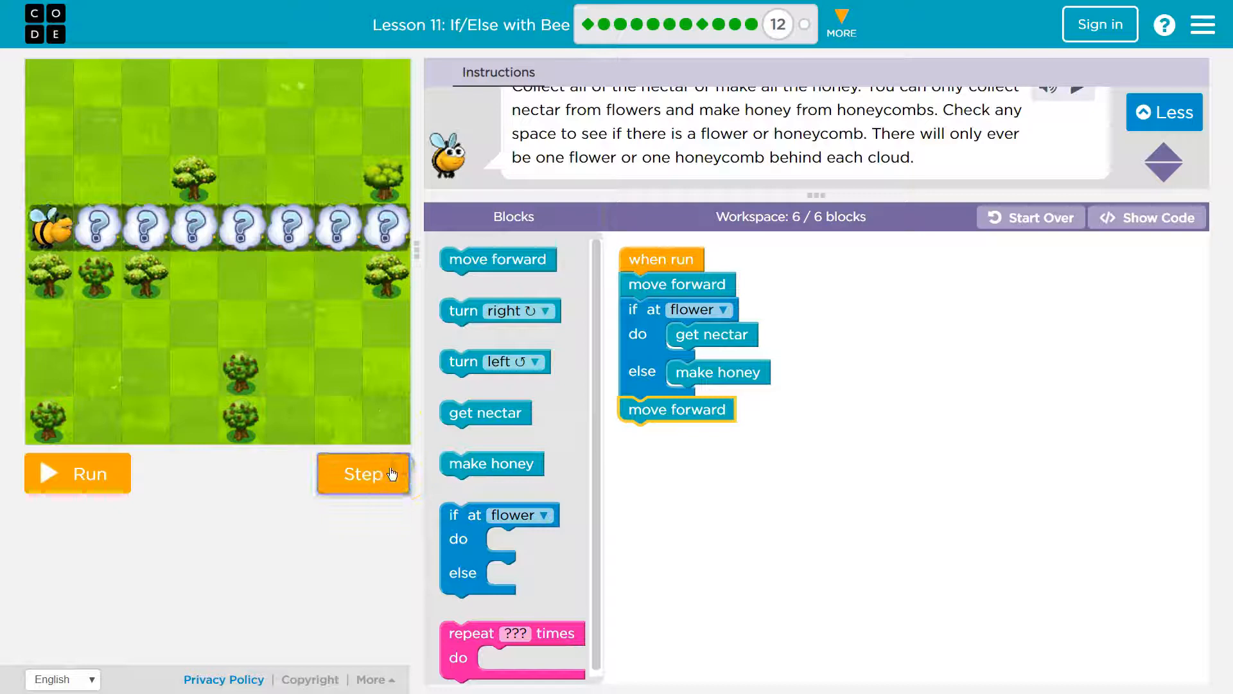
Step: Step through the program block by block so the bee moves, makes honey once and moves again
left_click(376, 481)
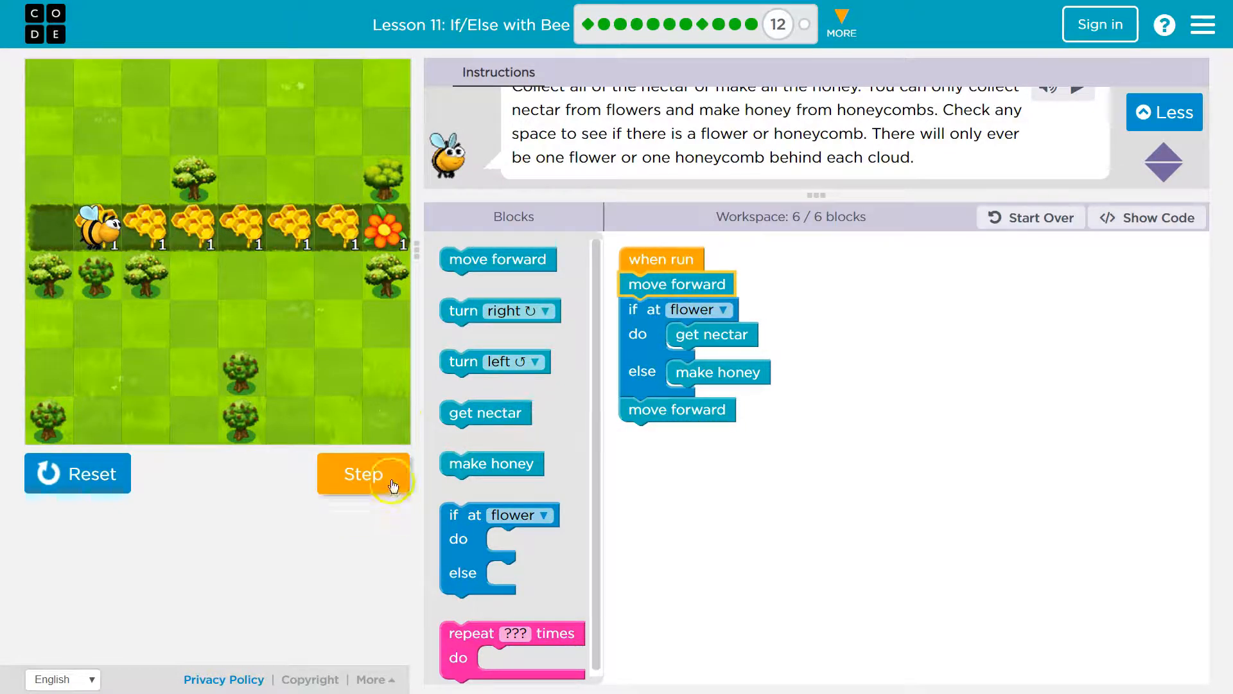
left_click(392, 486)
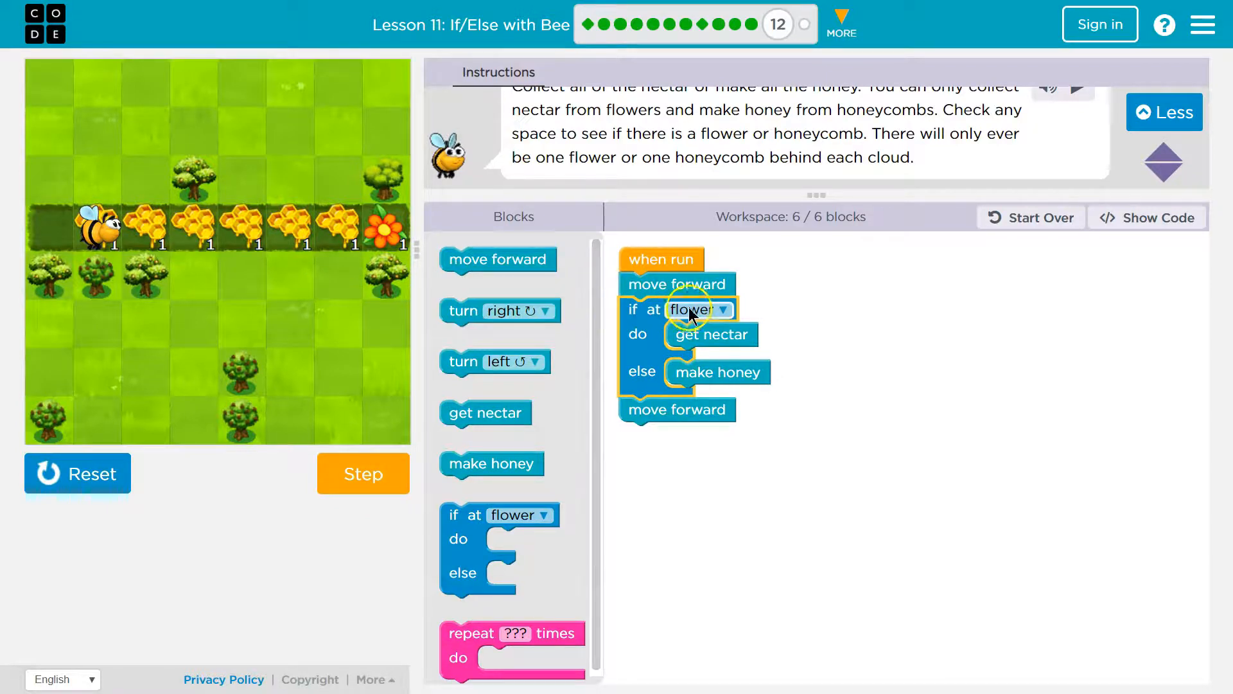
left_click(365, 477)
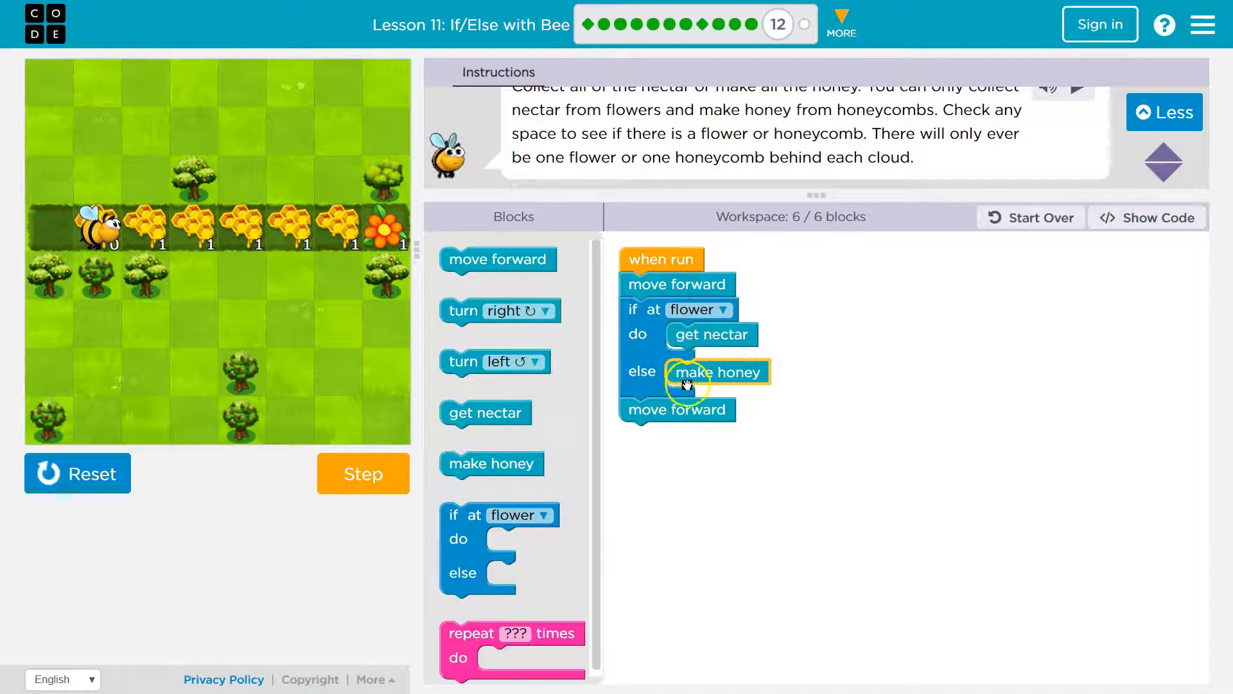
left_click(386, 474)
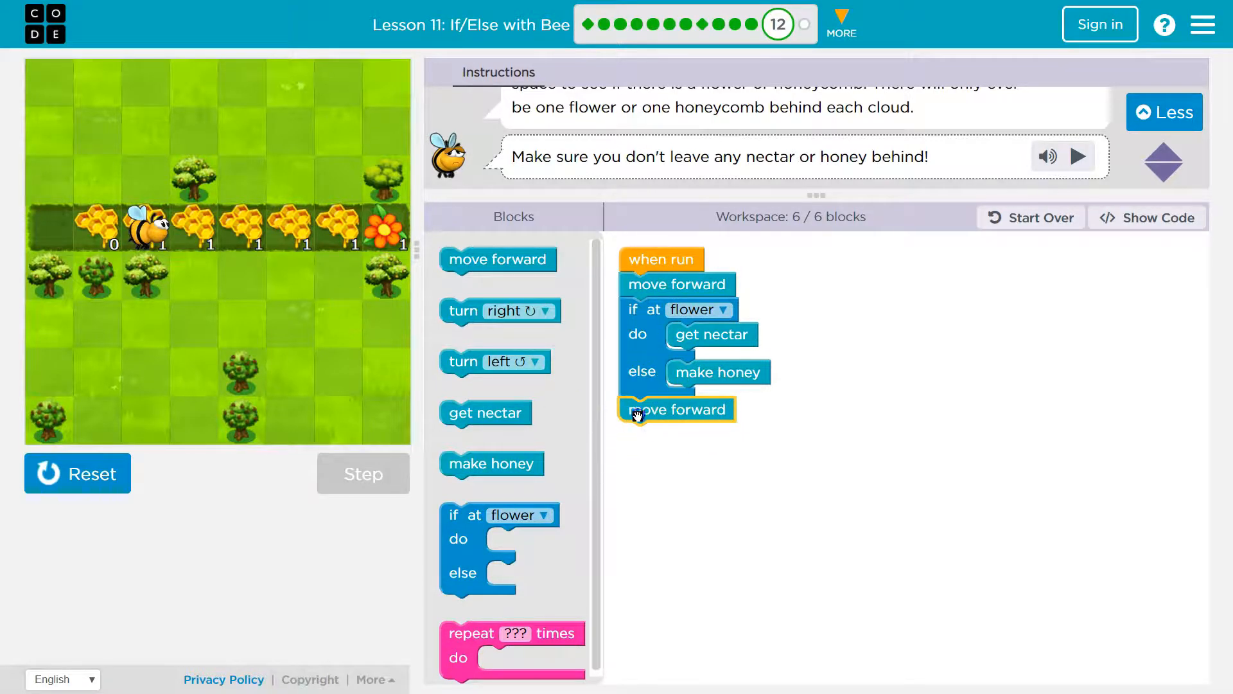
Step: Try a second flower check with get nectar, then discard it and the extra move forward
left_click_drag(636, 415, 636, 417)
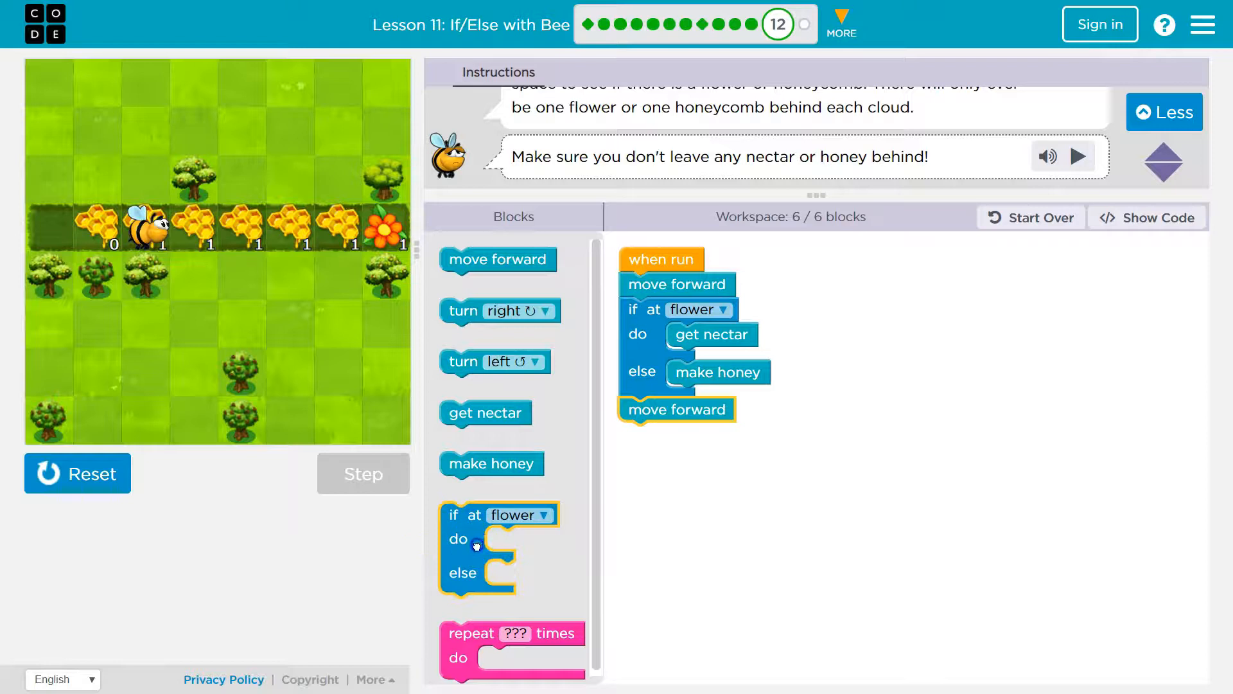
left_click_drag(476, 545, 663, 467)
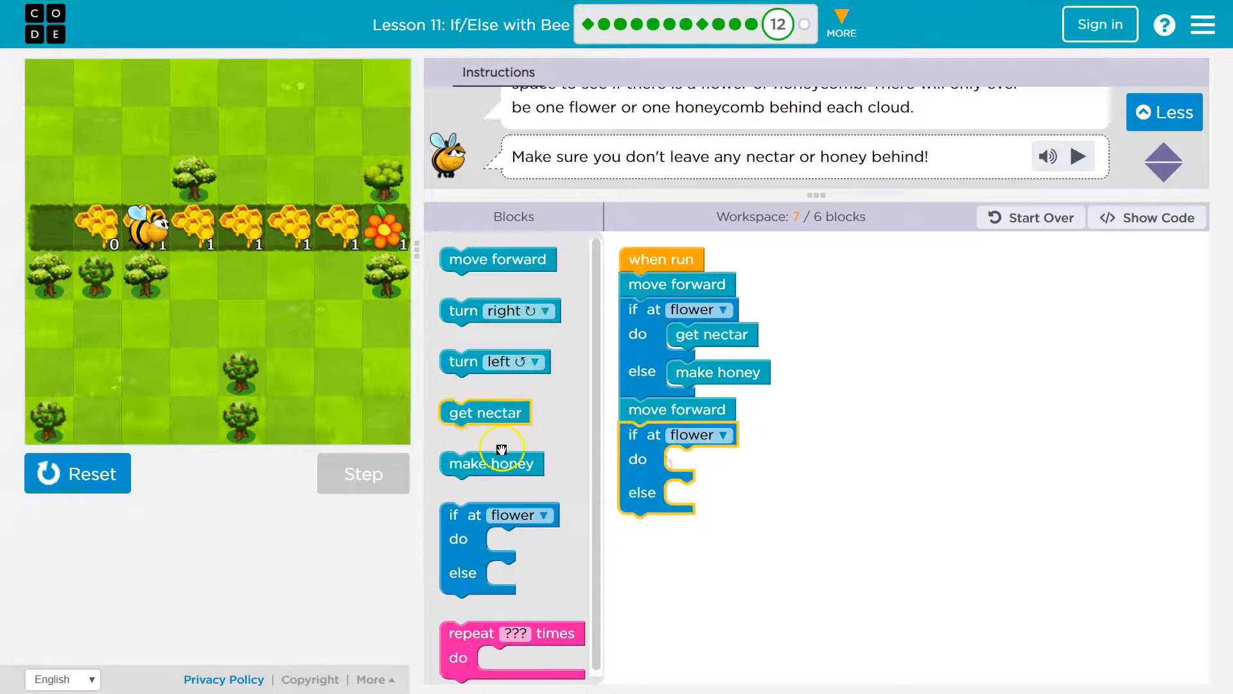
mouse_move(484, 412)
left_mouse_down()
mouse_move(703, 450)
mouse_move(737, 479)
left_mouse_up()
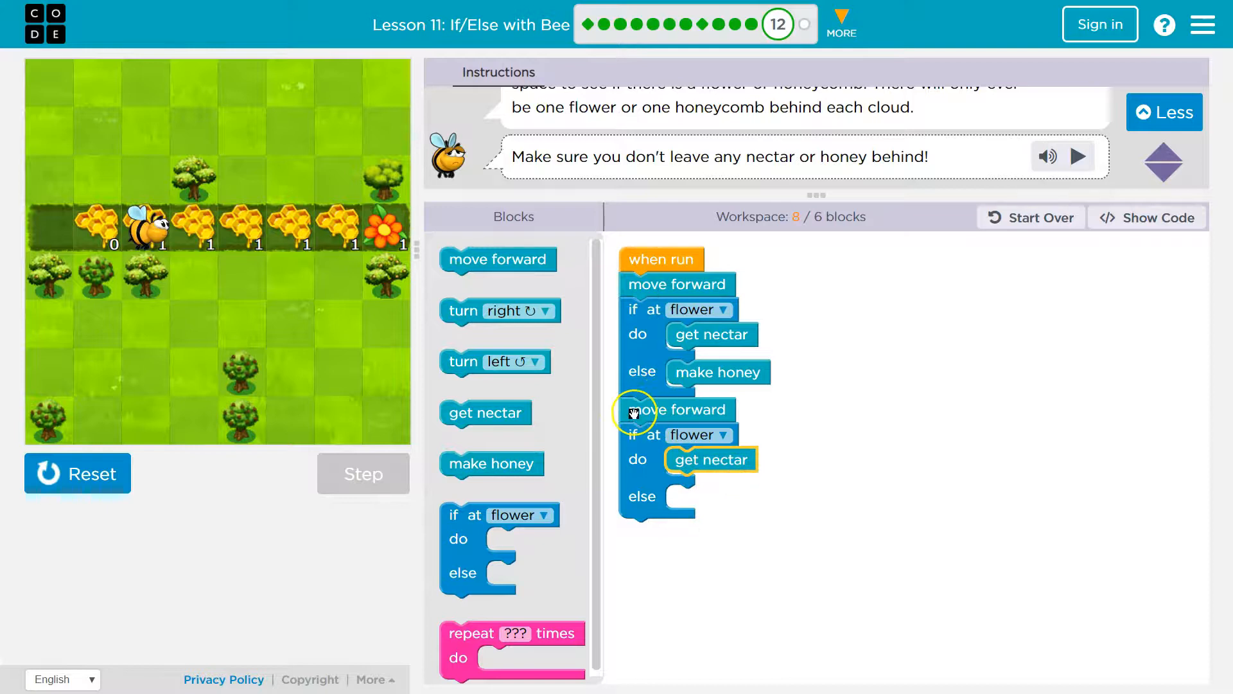
left_click_drag(633, 413, 558, 414)
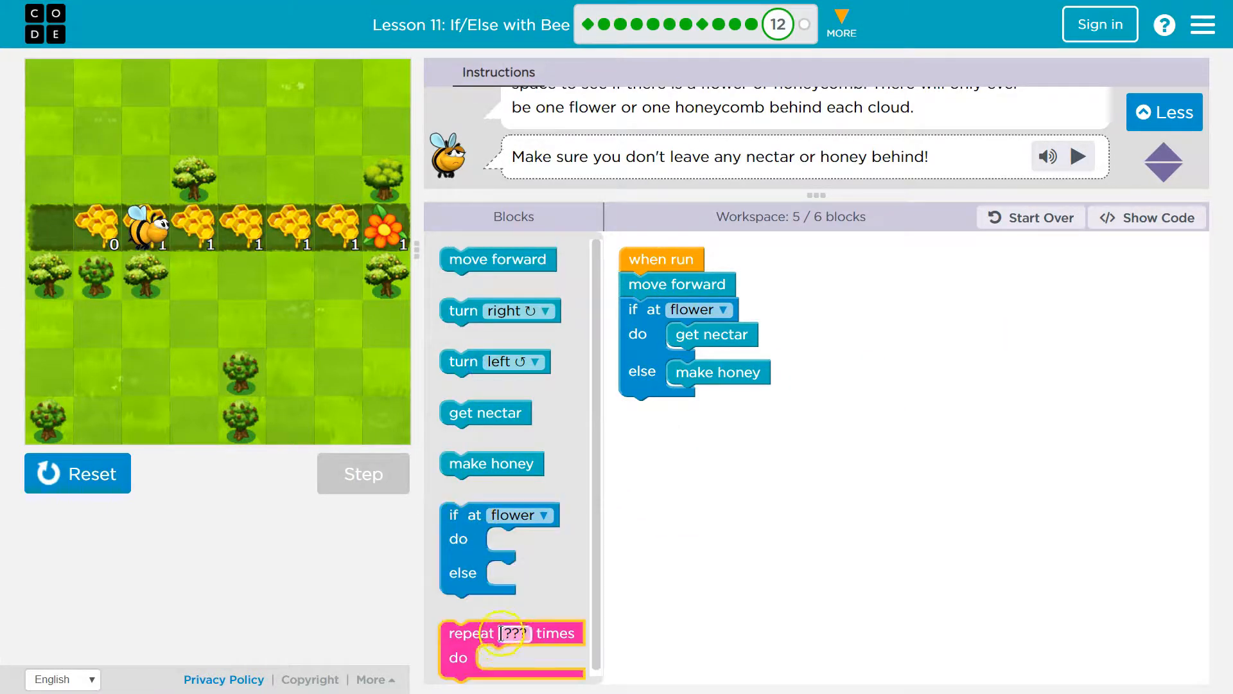
Step: Wrap the move and flower check in a repeat loop set to 7 times
left_click_drag(494, 635, 906, 316)
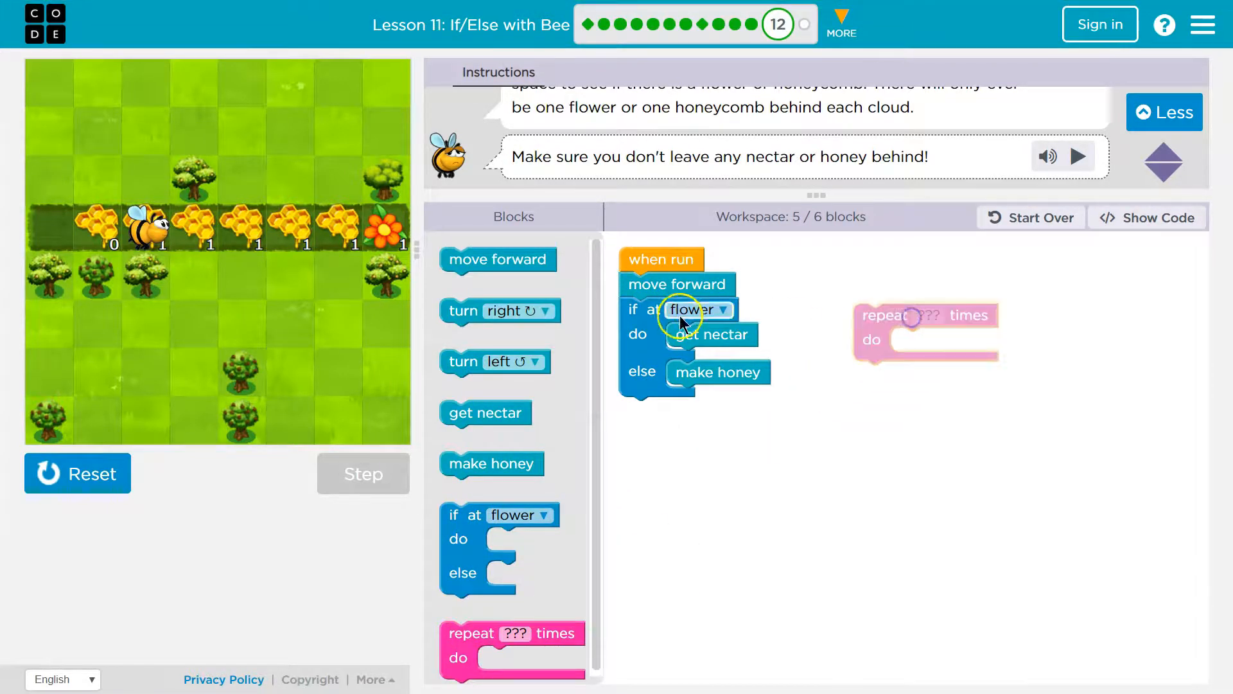
left_click(643, 282)
mouse_move(642, 280)
left_mouse_down()
mouse_move(920, 346)
mouse_move(672, 300)
left_mouse_up()
left_click(692, 286)
type("7")
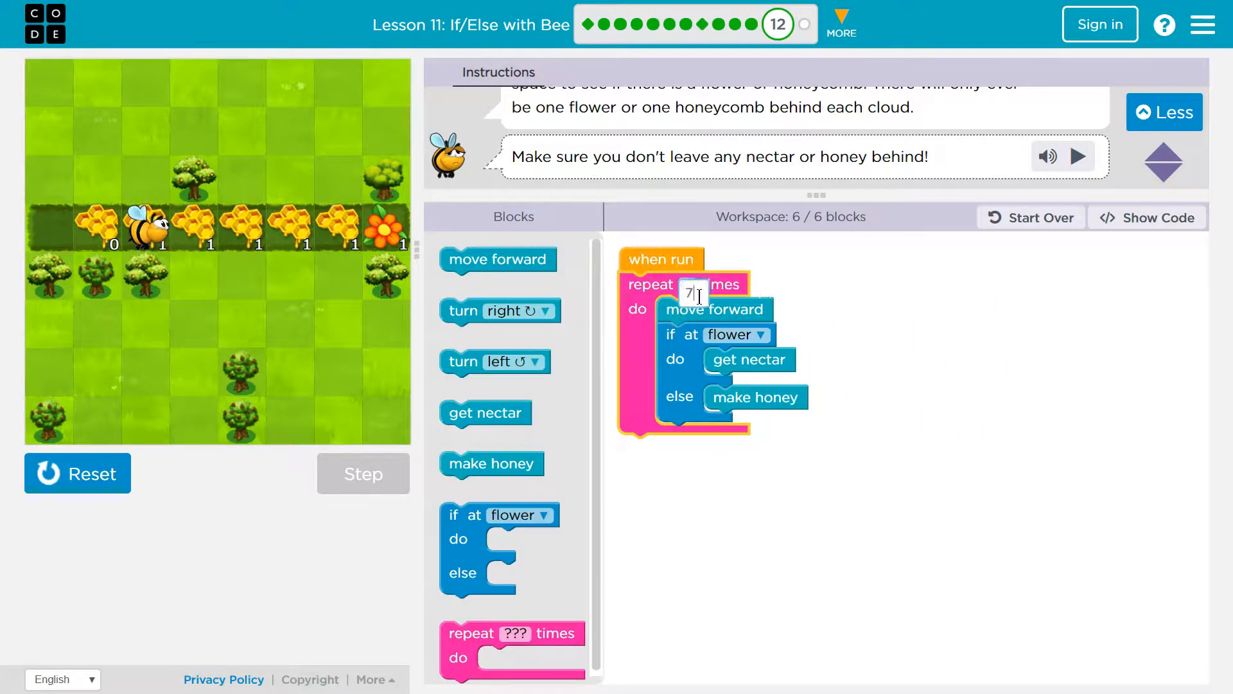
left_click(1126, 360)
Step: Reset the bee and run the looped program until the Congratulations dialog appears
left_click(49, 472)
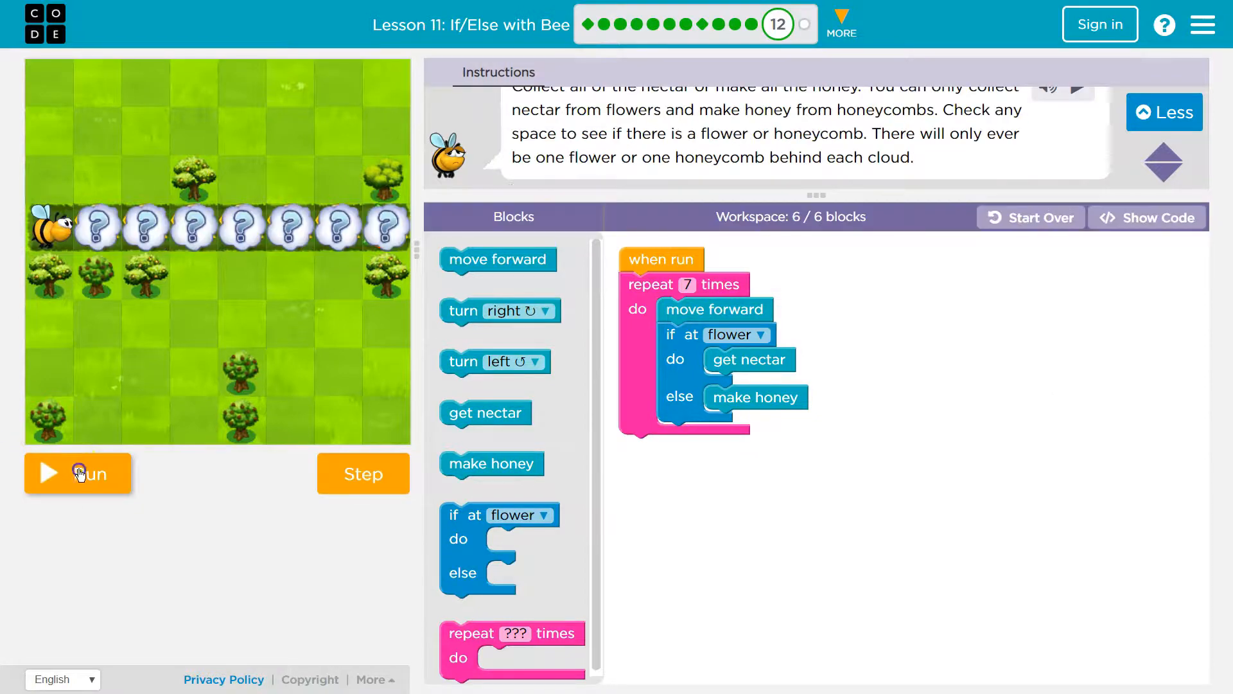
left_click(81, 478)
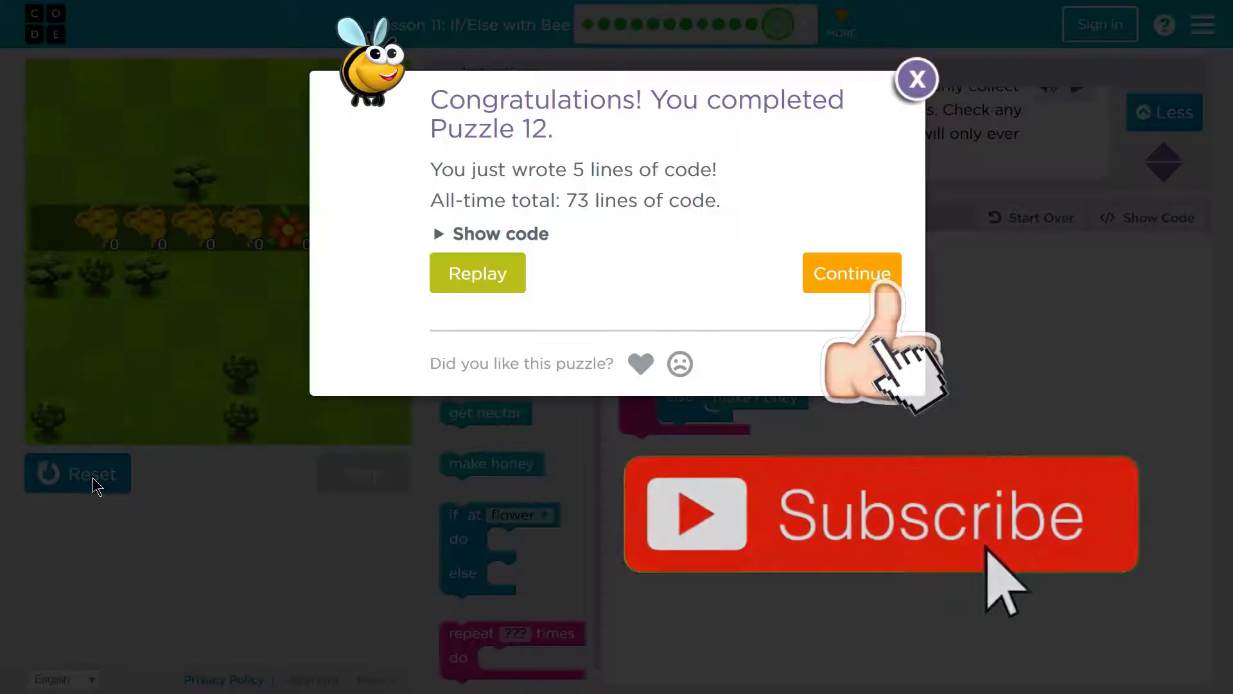
left_click(117, 474)
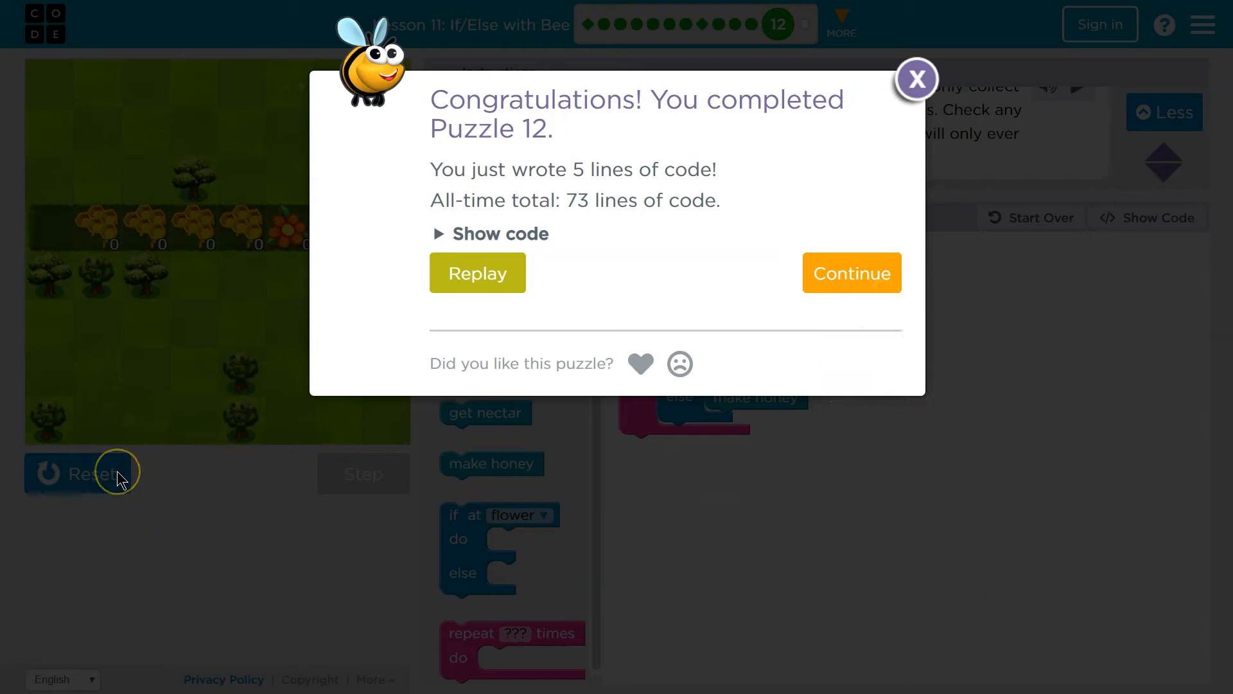